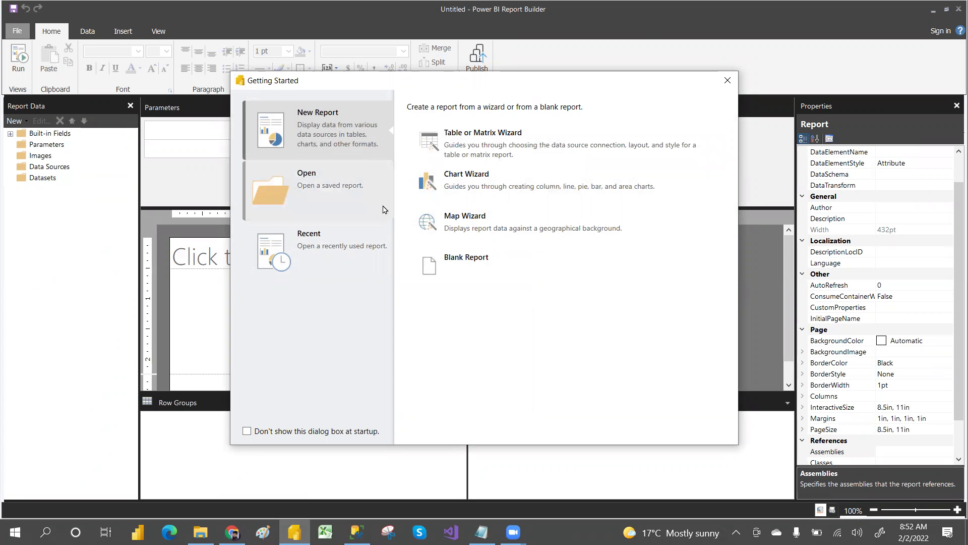
# Launch the Table or Matrix Wizard from the Getting Started dialog's New Report options
pyautogui.click(467, 147)
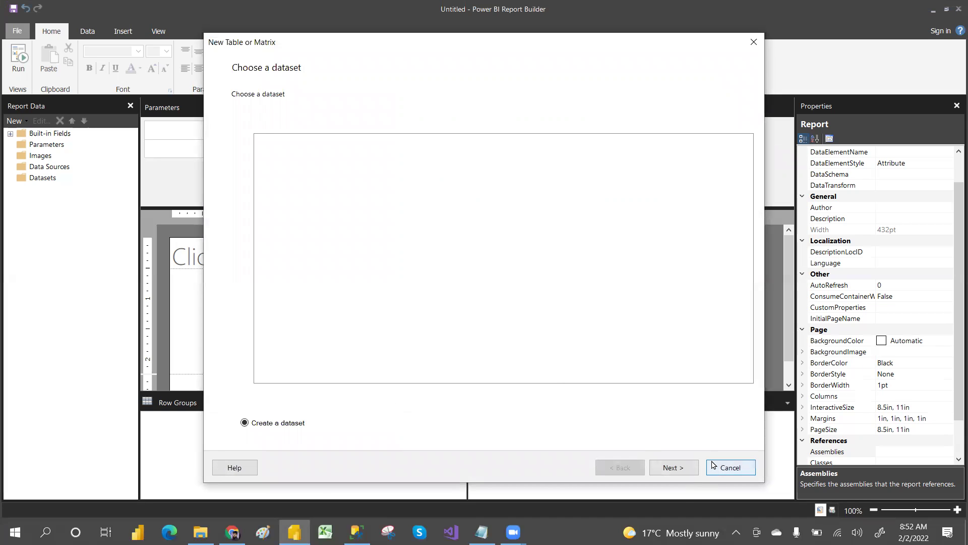
# Create a new data source connecting to server '.' and database AdventureWorksDW2017
pyautogui.click(684, 471)
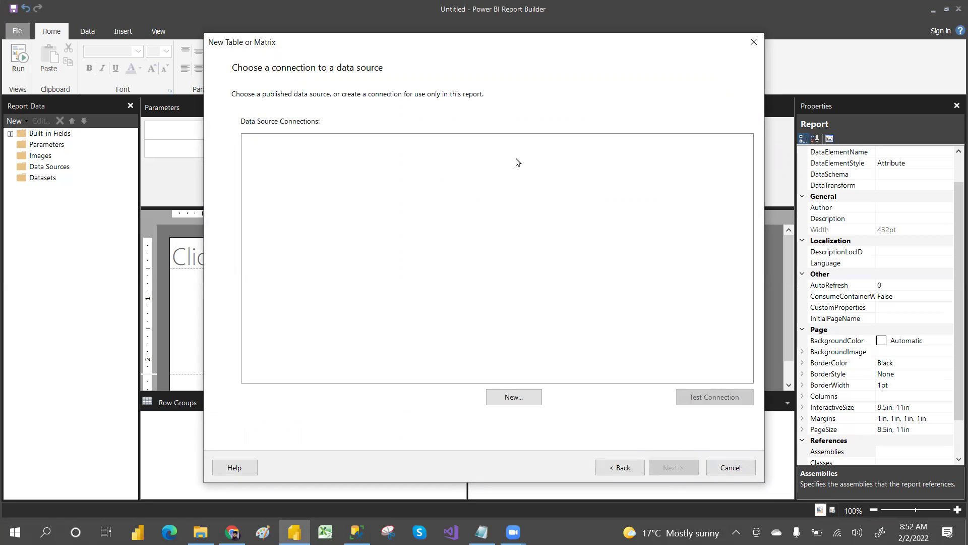
pyautogui.click(514, 396)
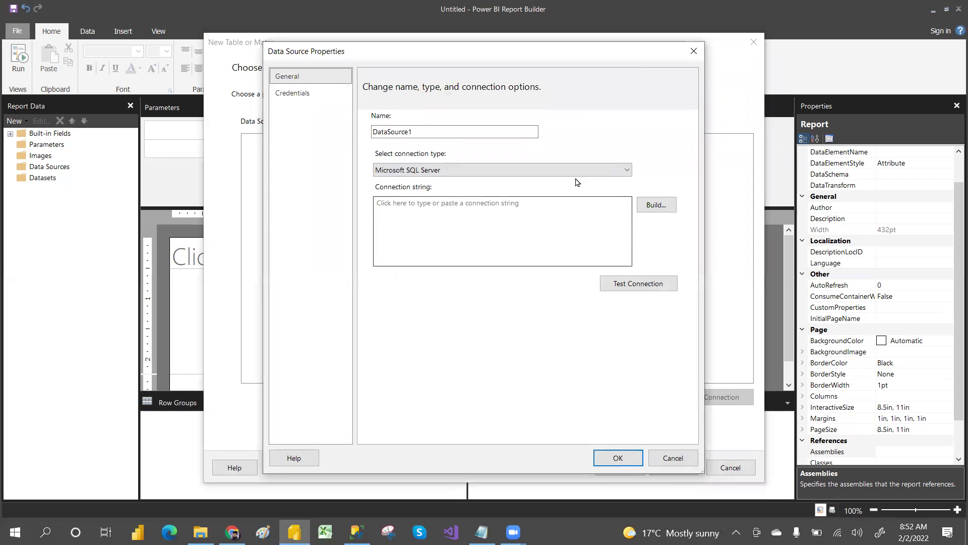
pyautogui.click(658, 205)
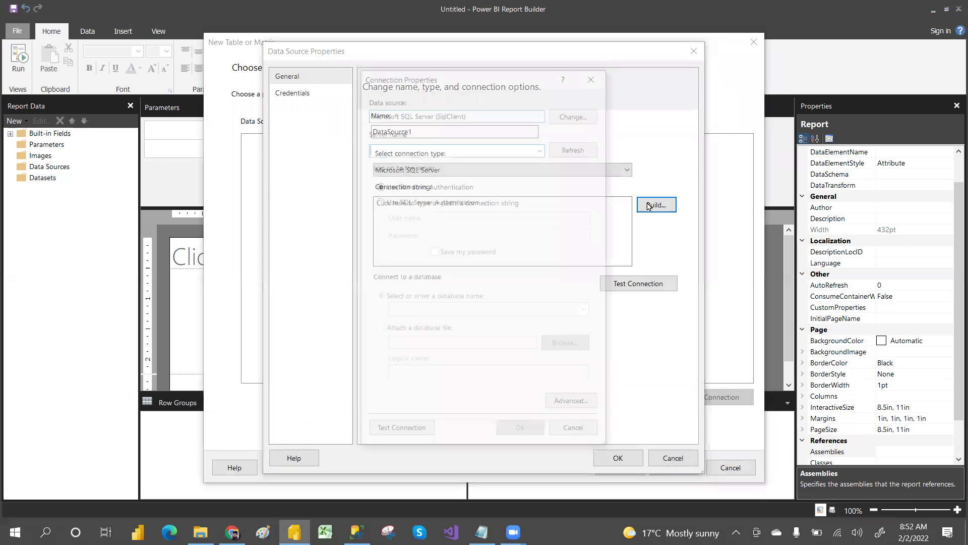
pyautogui.write('.')
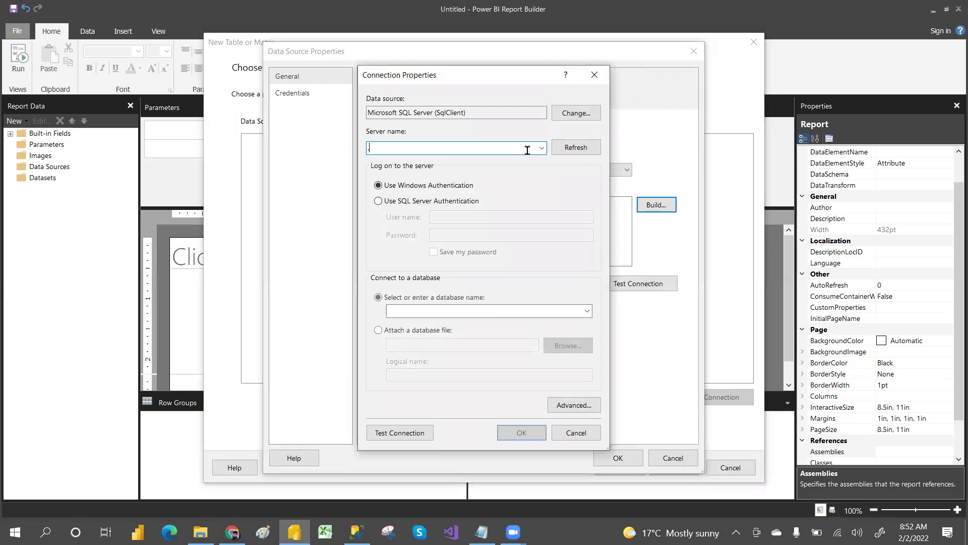
pyautogui.click(587, 311)
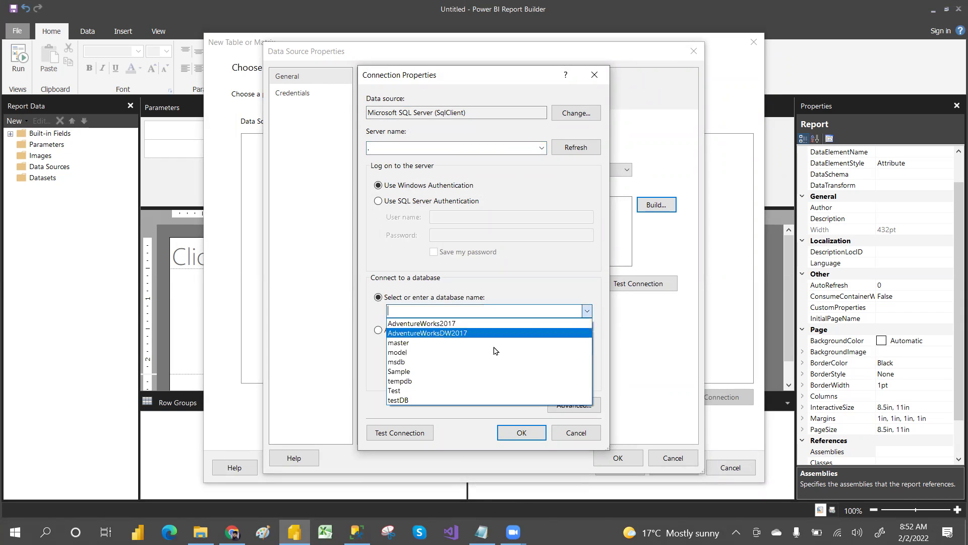
pyautogui.click(469, 334)
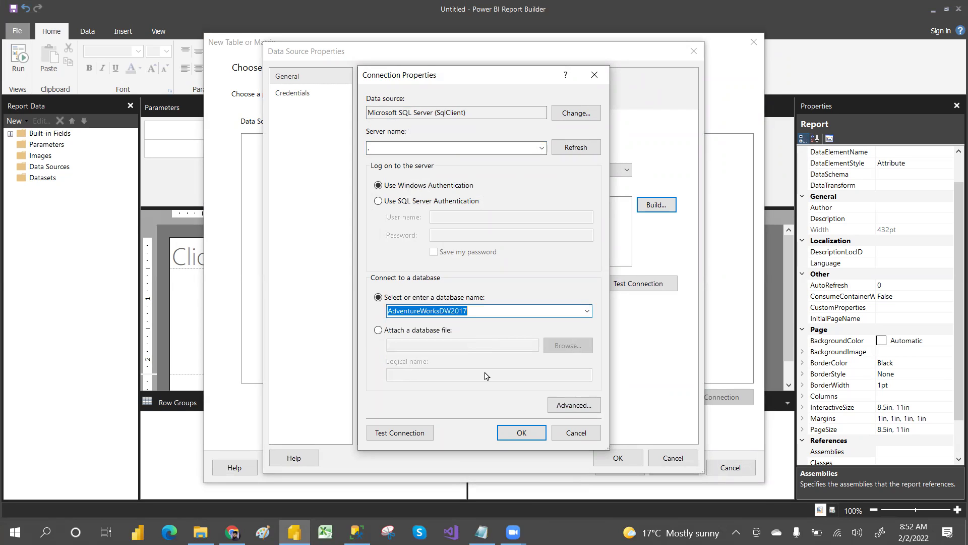
# Test the connection successfully and save the data source as DataSource1
pyautogui.click(411, 434)
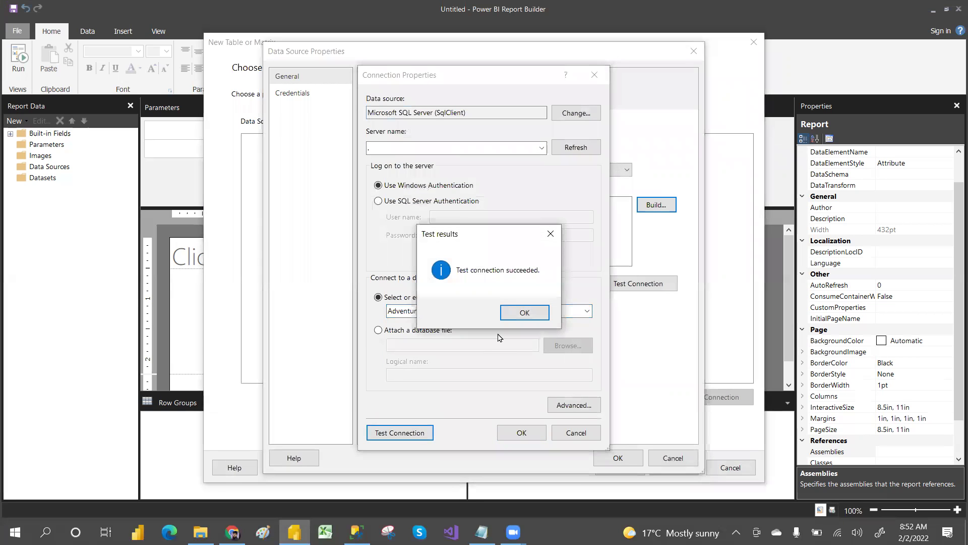
pyautogui.click(526, 311)
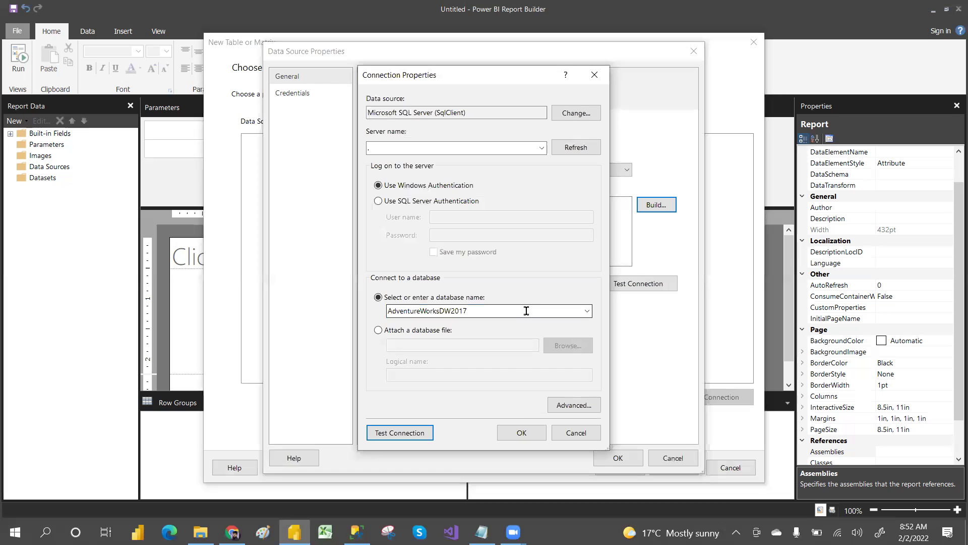
pyautogui.click(523, 435)
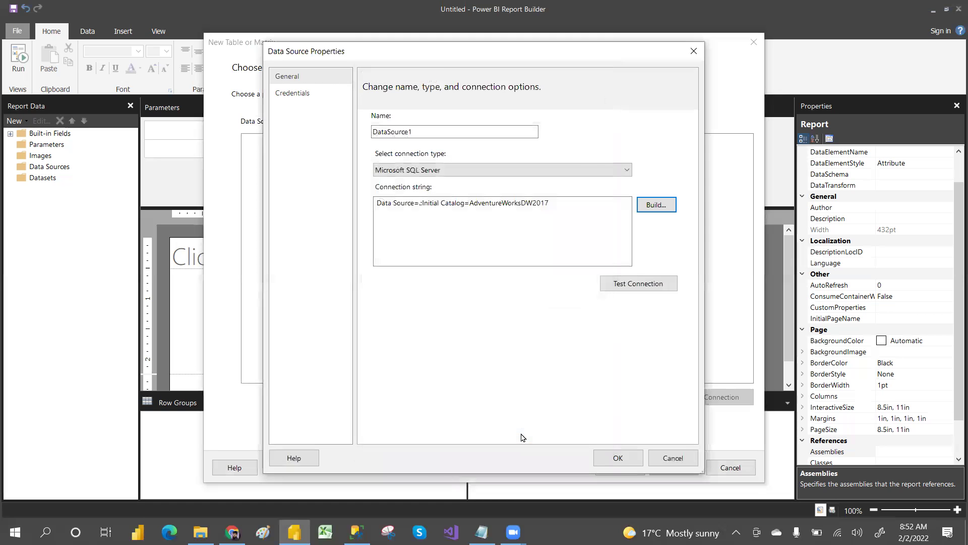
pyautogui.click(616, 457)
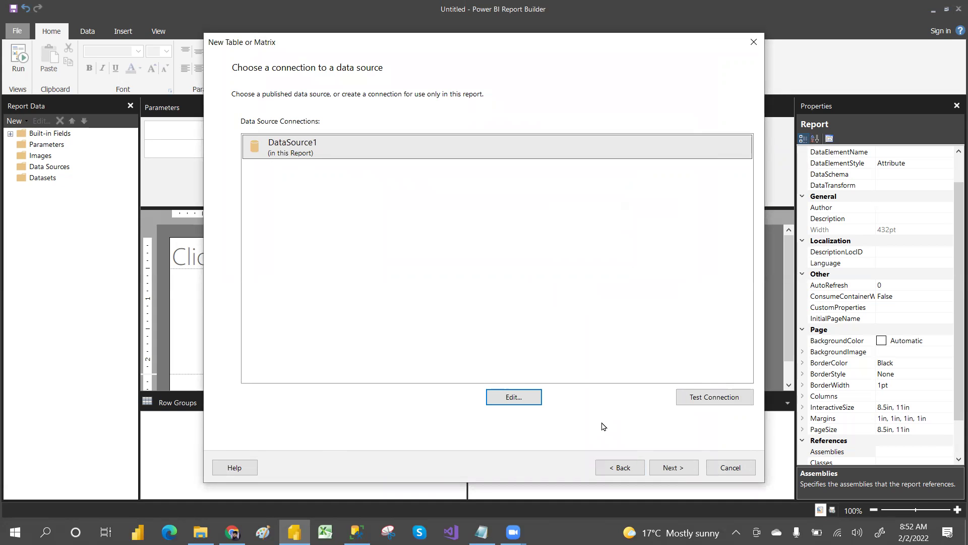
# In the query designer, check UnitPrice, DiscountAmount and SalesOrderNumber under FactInternetSales
pyautogui.click(686, 471)
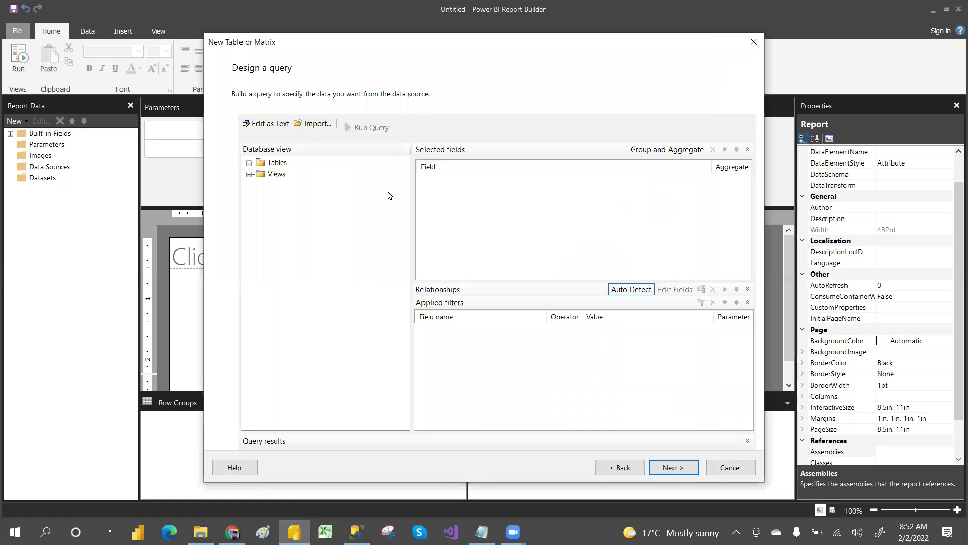
pyautogui.click(248, 163)
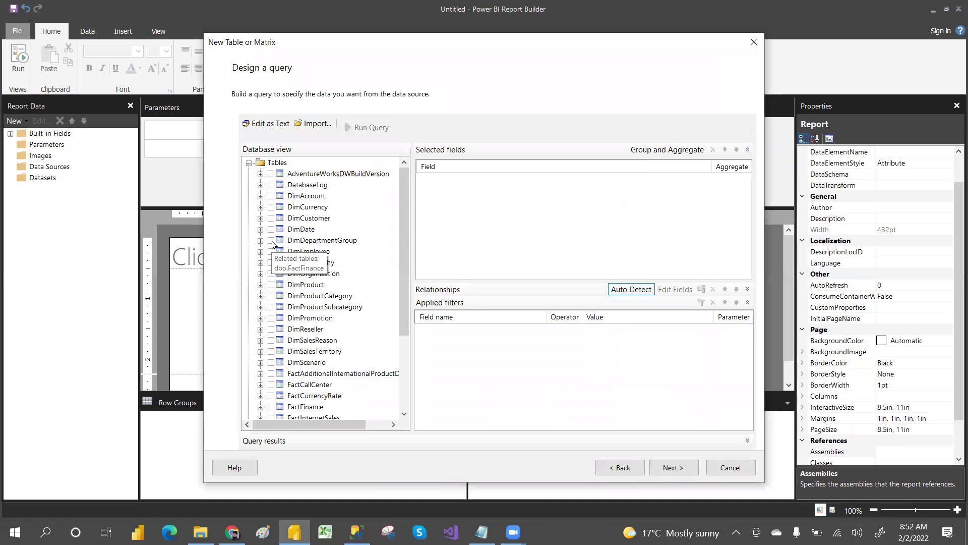
pyautogui.scroll(-2, 403, 274)
pyautogui.scroll(-1, 403, 292)
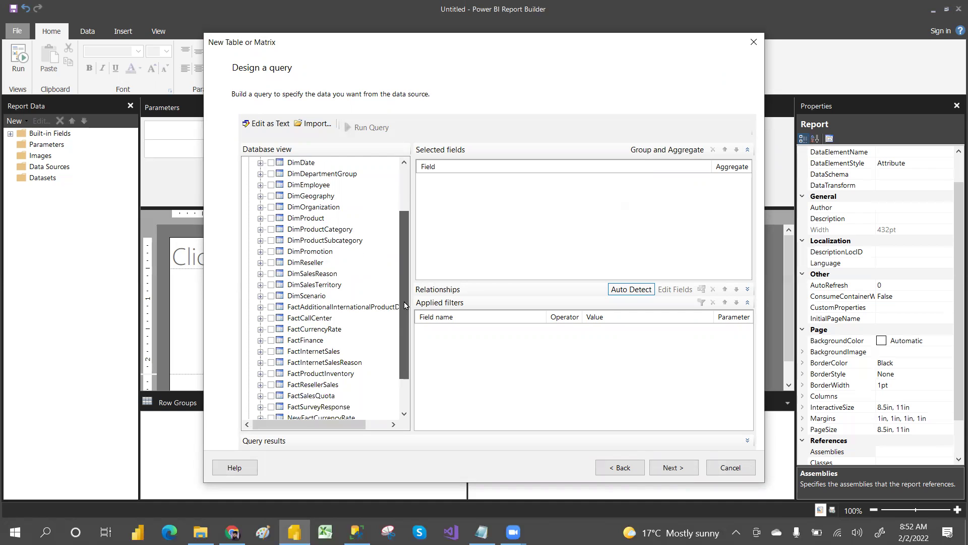
pyautogui.click(260, 351)
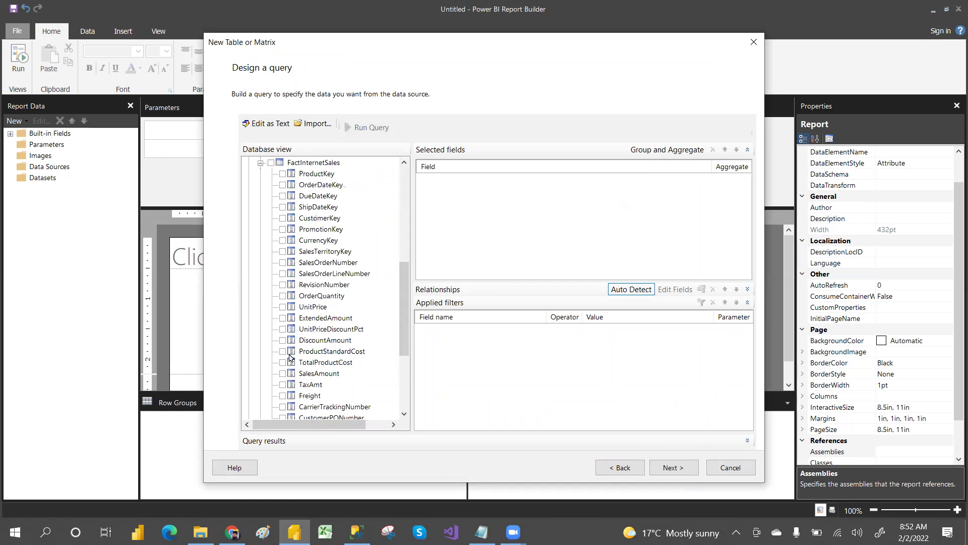
pyautogui.click(283, 307)
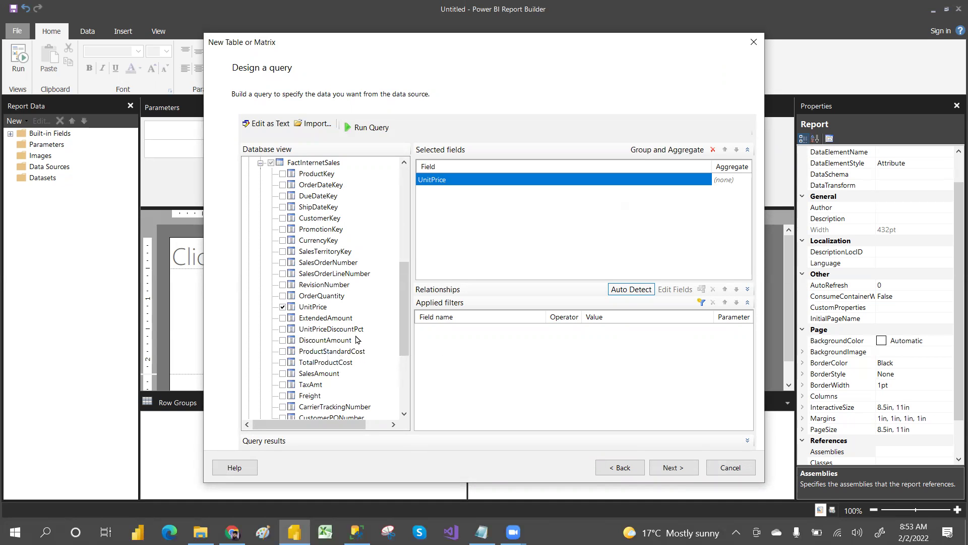
pyautogui.click(283, 341)
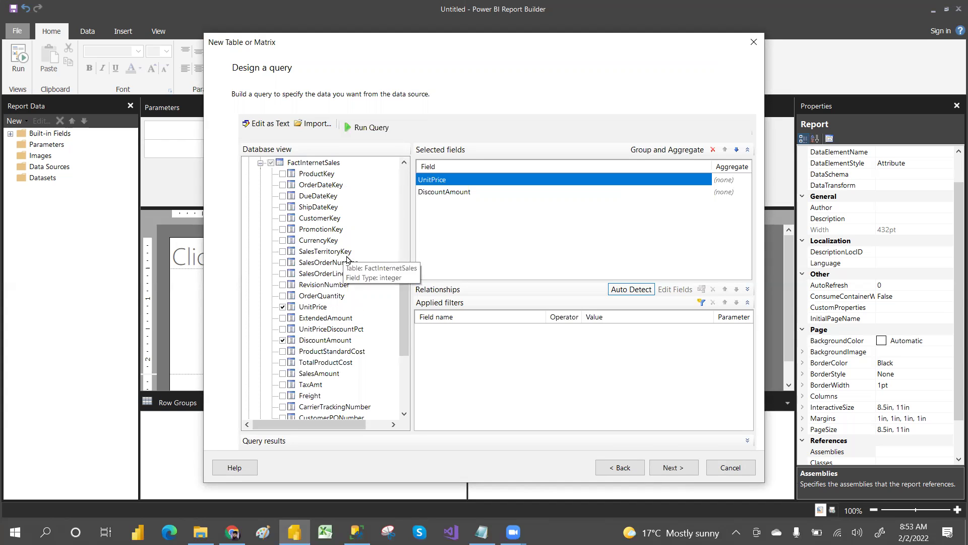
pyautogui.click(282, 263)
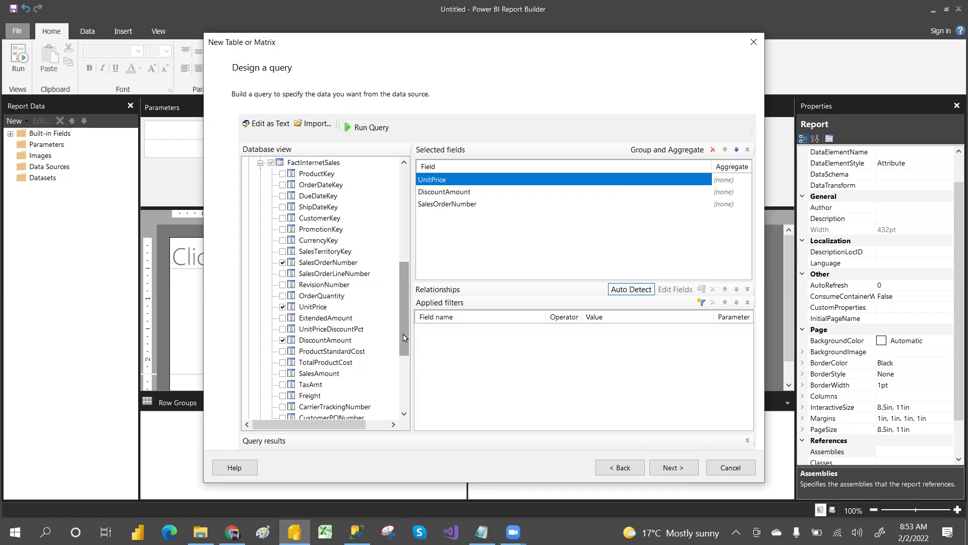
pyautogui.moveTo(404, 337); pyautogui.dragTo(401, 256)
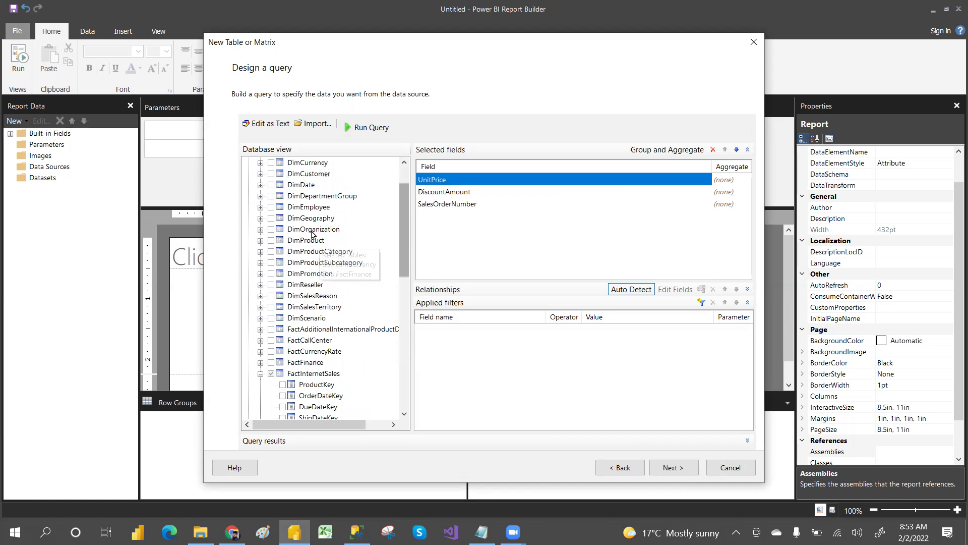
# Add DimProduct's EnglishProductName, run the query, and widen the results column to show full names
pyautogui.click(259, 241)
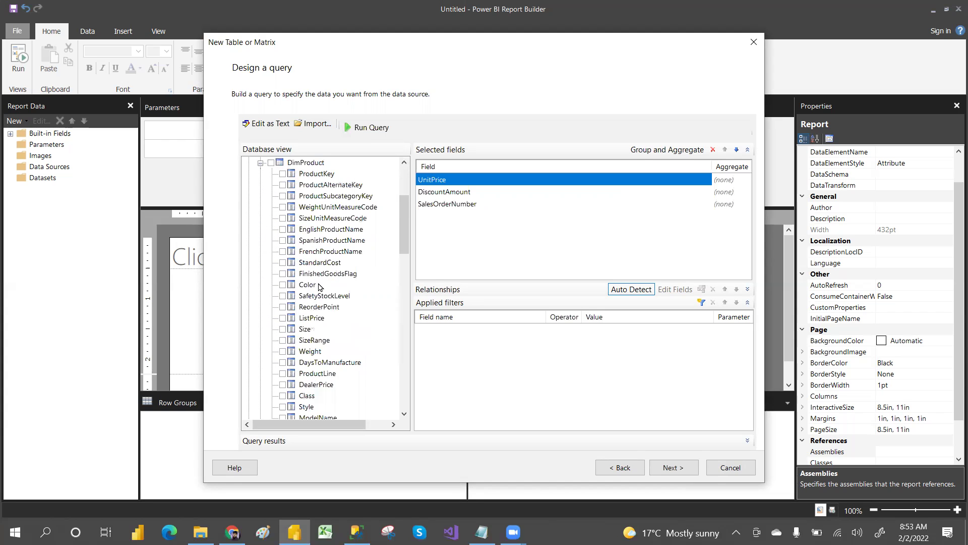
pyautogui.click(283, 229)
pyautogui.click(370, 129)
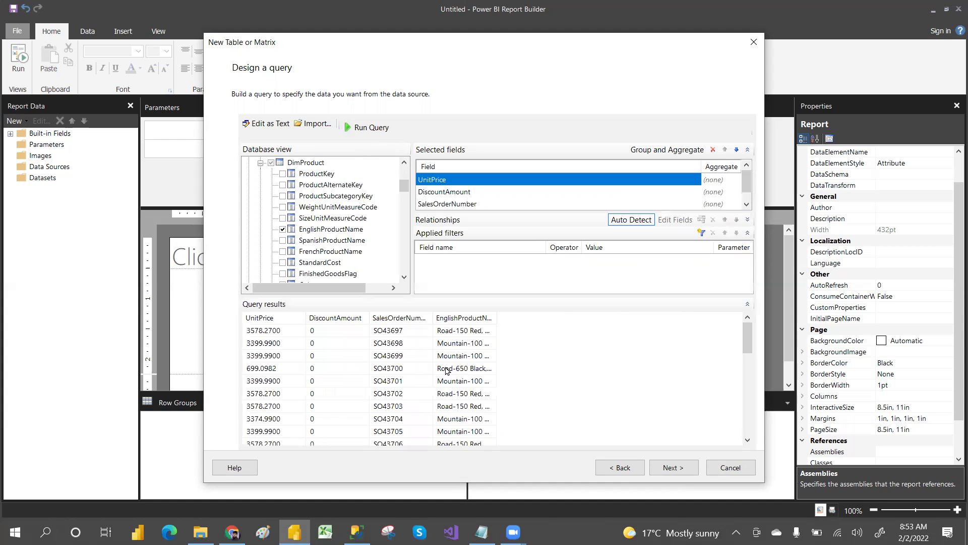
pyautogui.moveTo(496, 317); pyautogui.dragTo(531, 318)
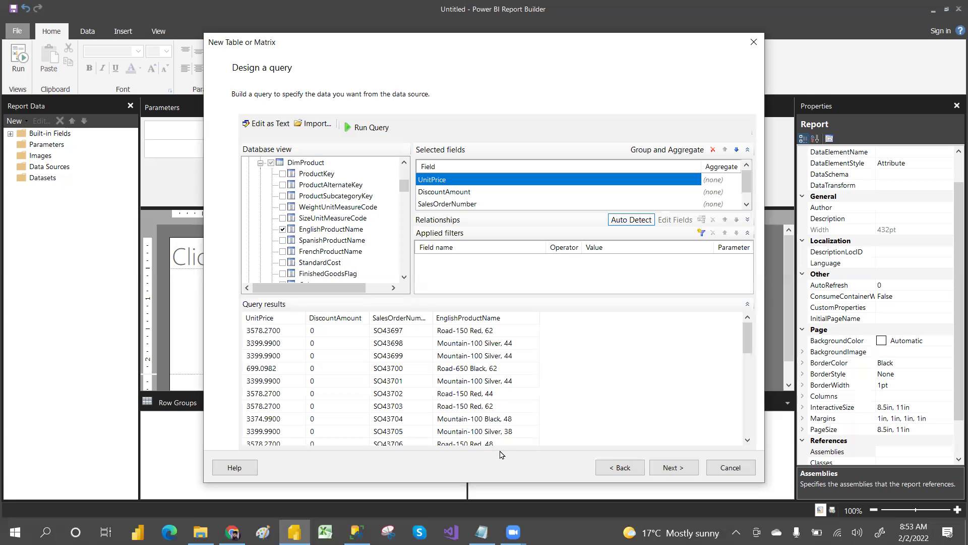
pyautogui.click(675, 465)
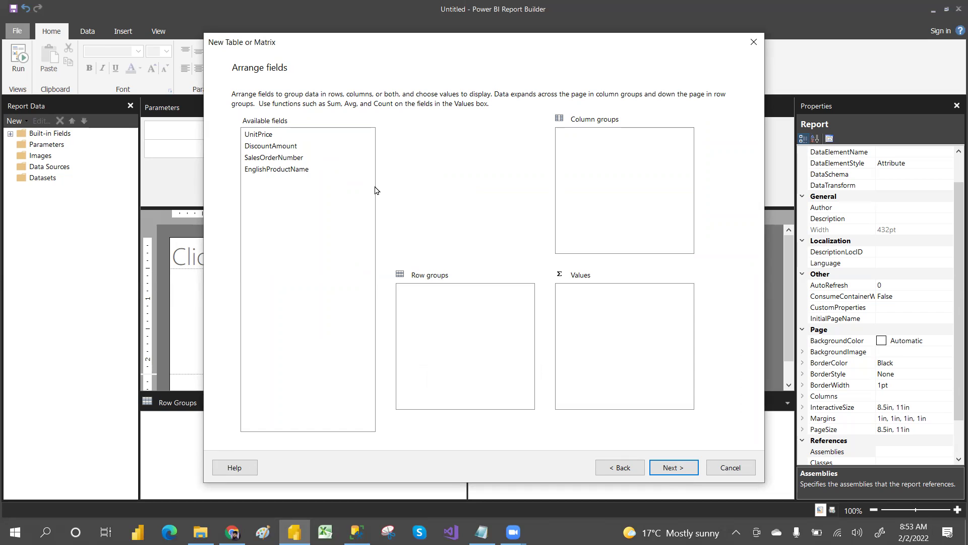
# Group rows by SalesOrderNumber then EnglishProductName, summing DiscountAmount and UnitPrice as values
pyautogui.moveTo(293, 160); pyautogui.dragTo(418, 309)
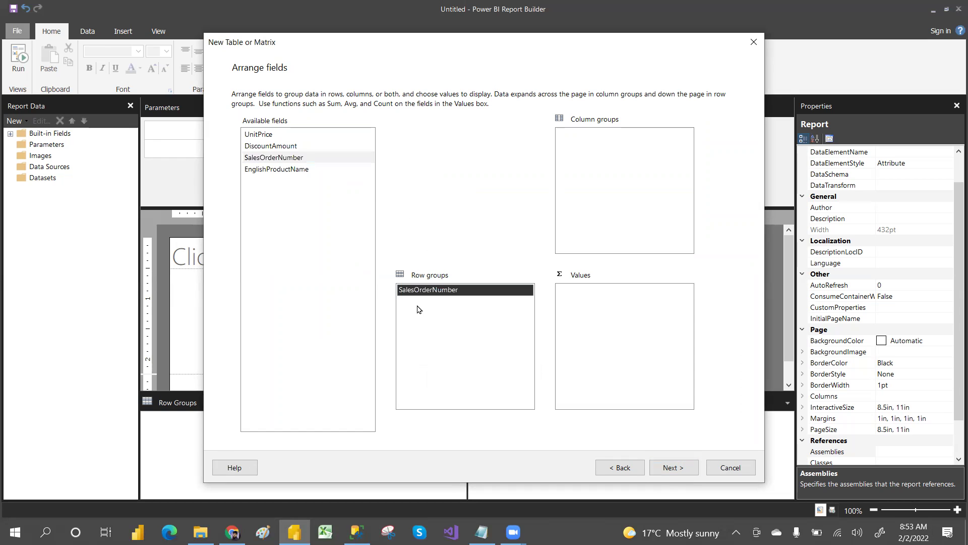
pyautogui.doubleClick(286, 171)
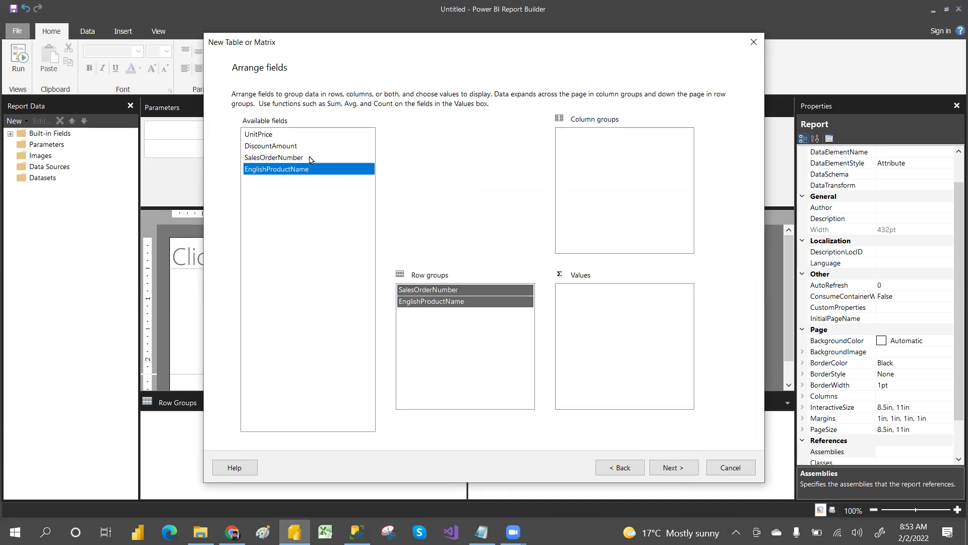
pyautogui.moveTo(271, 146); pyautogui.dragTo(600, 305)
pyautogui.moveTo(260, 137); pyautogui.dragTo(601, 322)
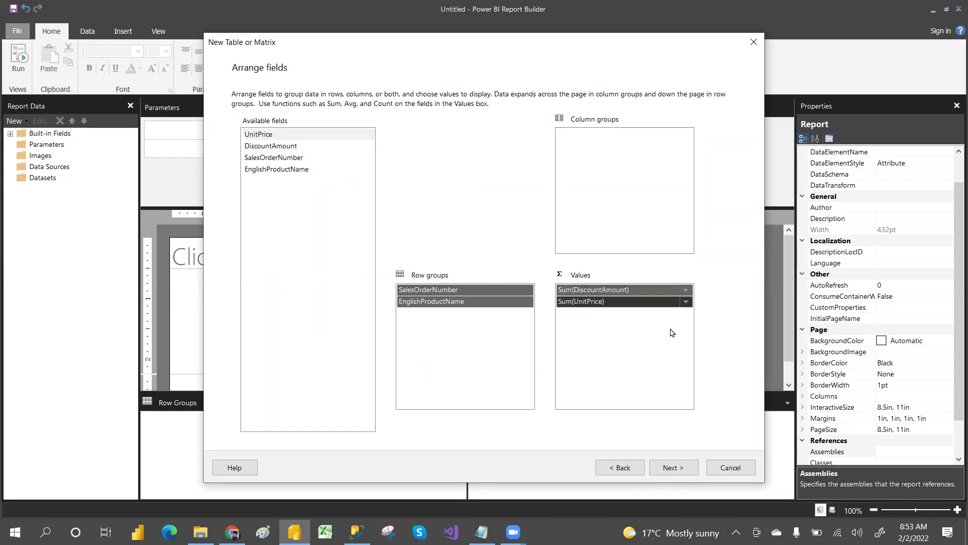
pyautogui.click(684, 468)
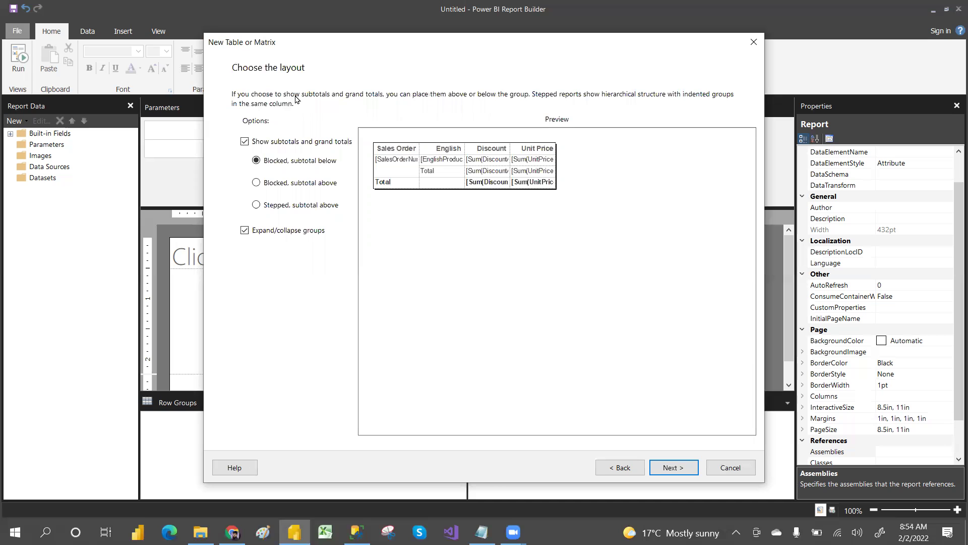
# Uncheck Show subtotals and grand totals, then complete the wizard through Preview to Finish
pyautogui.click(244, 142)
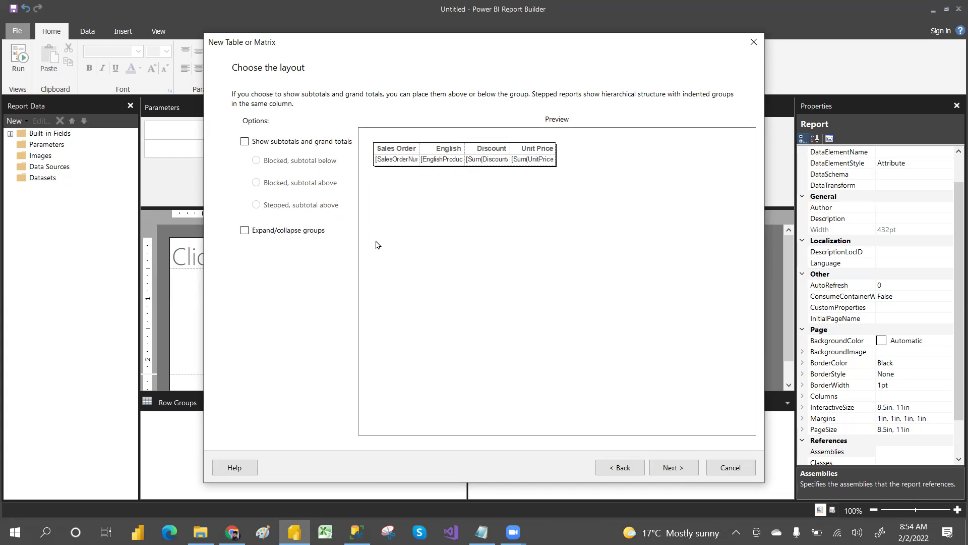
pyautogui.click(687, 465)
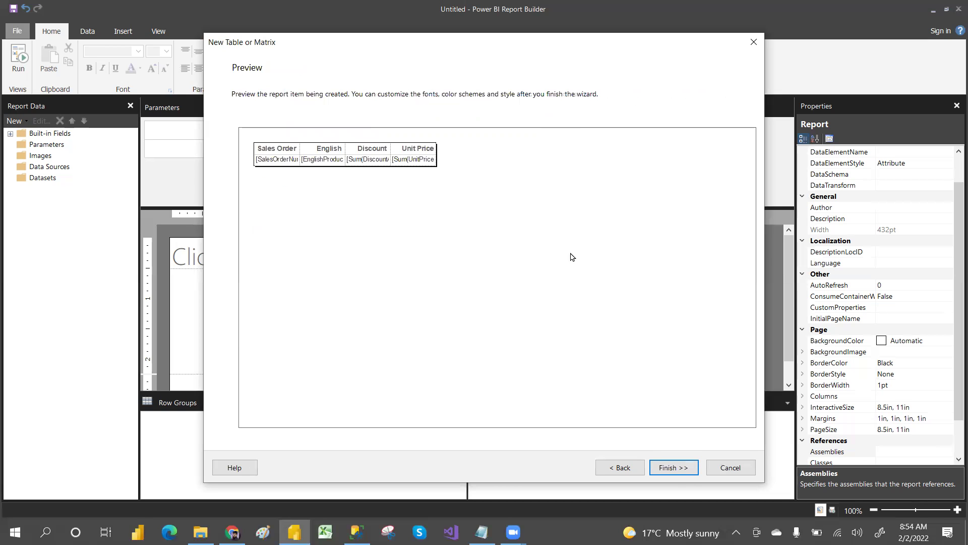
pyautogui.click(672, 466)
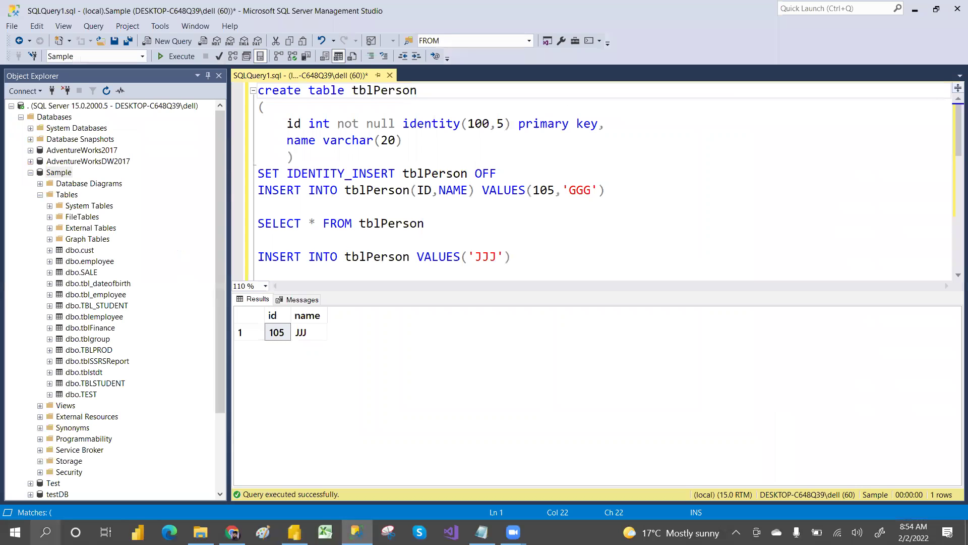
# Return to the report design and run the report to list orders, products, discounts and prices
pyautogui.click(294, 532)
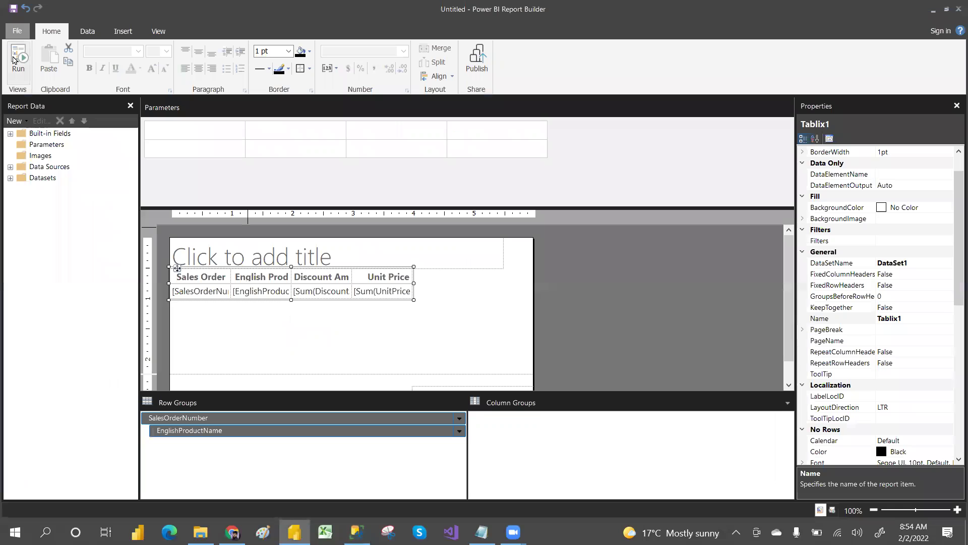
pyautogui.click(18, 63)
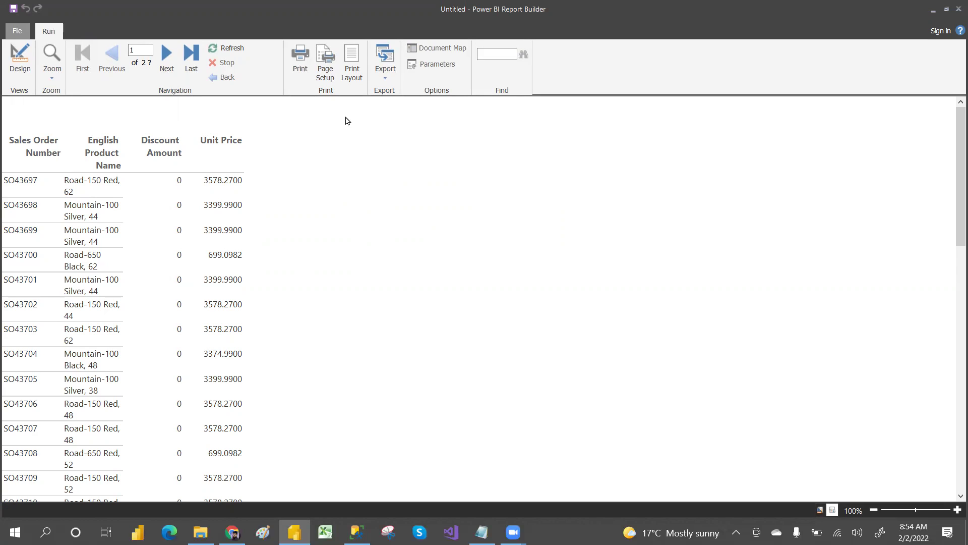
# Switch to Print Layout, page forward three pages, then step back to page 1
pyautogui.click(353, 65)
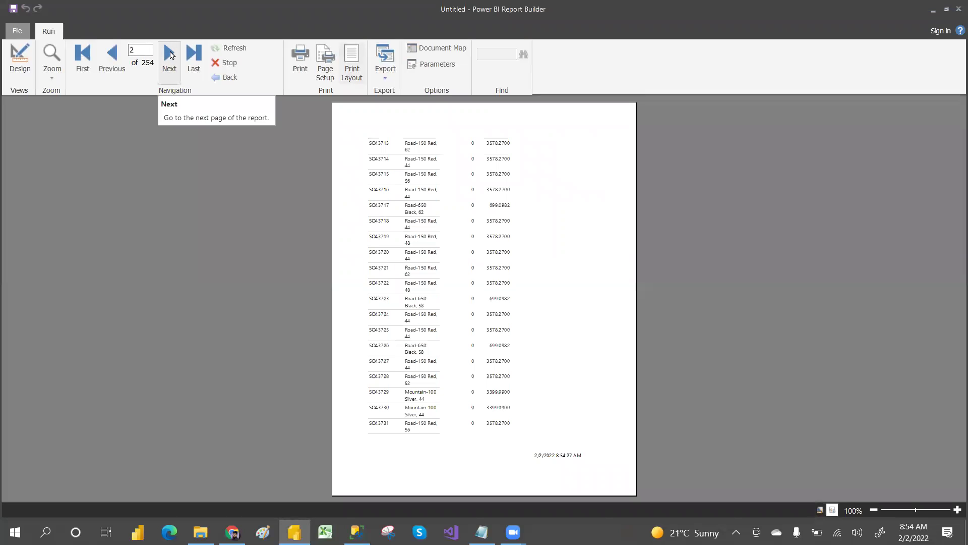
pyautogui.click(170, 53)
pyautogui.click(170, 53)
pyautogui.click(169, 53)
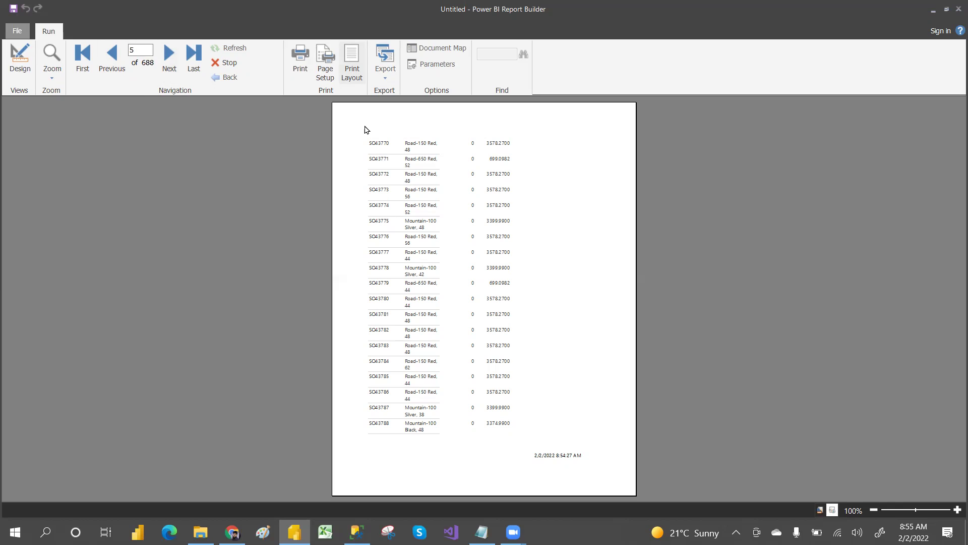
pyautogui.click(105, 60)
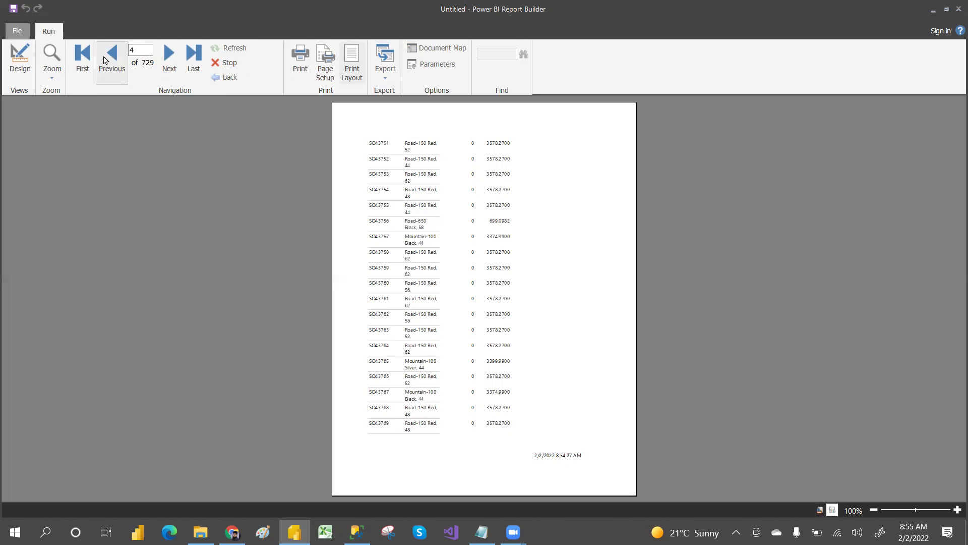
pyautogui.click(105, 60)
pyautogui.click(105, 60)
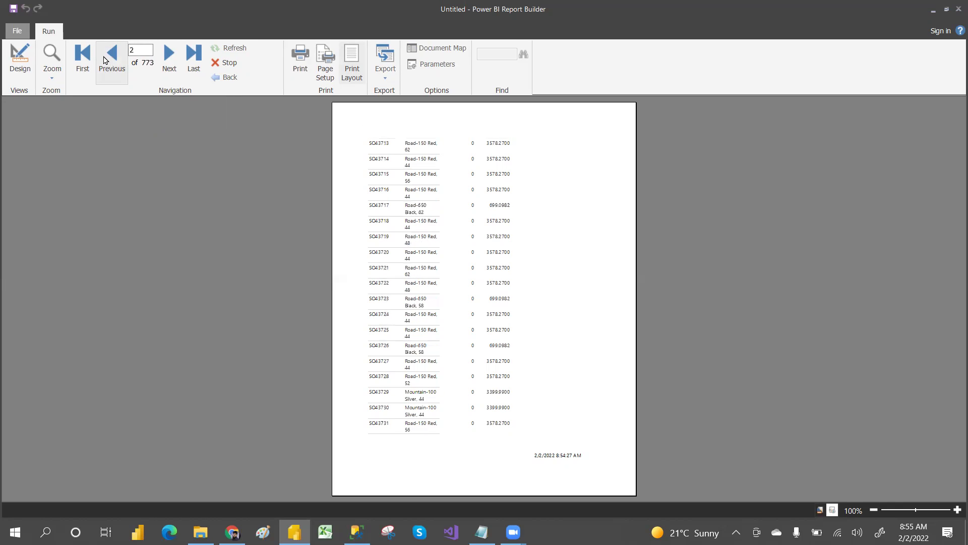
pyautogui.click(112, 56)
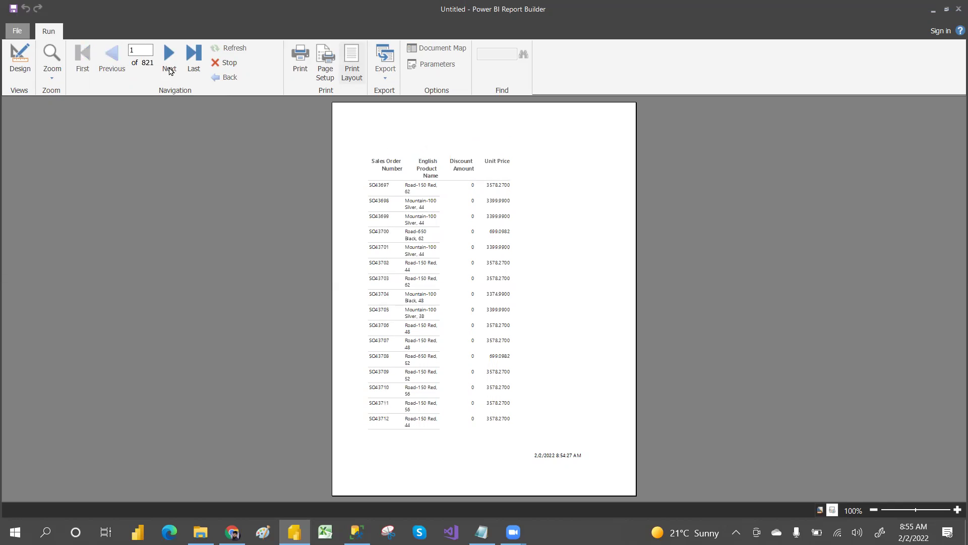